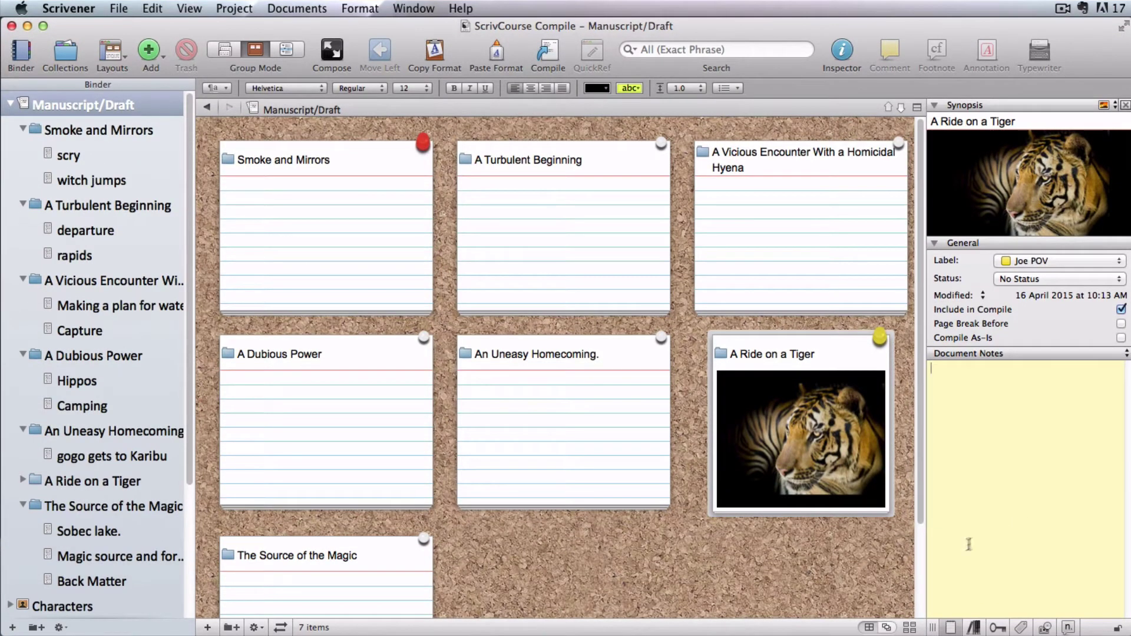
Shrink the corkboard index cards slightly with the Card size slider, keeping three across
{"action": "left_click", "coordinate": [910, 628]}
{"action": "left_click_drag", "start_coordinate": [941, 495], "coordinate": [932, 490]}
{"action": "left_click", "coordinate": [1032, 471]}
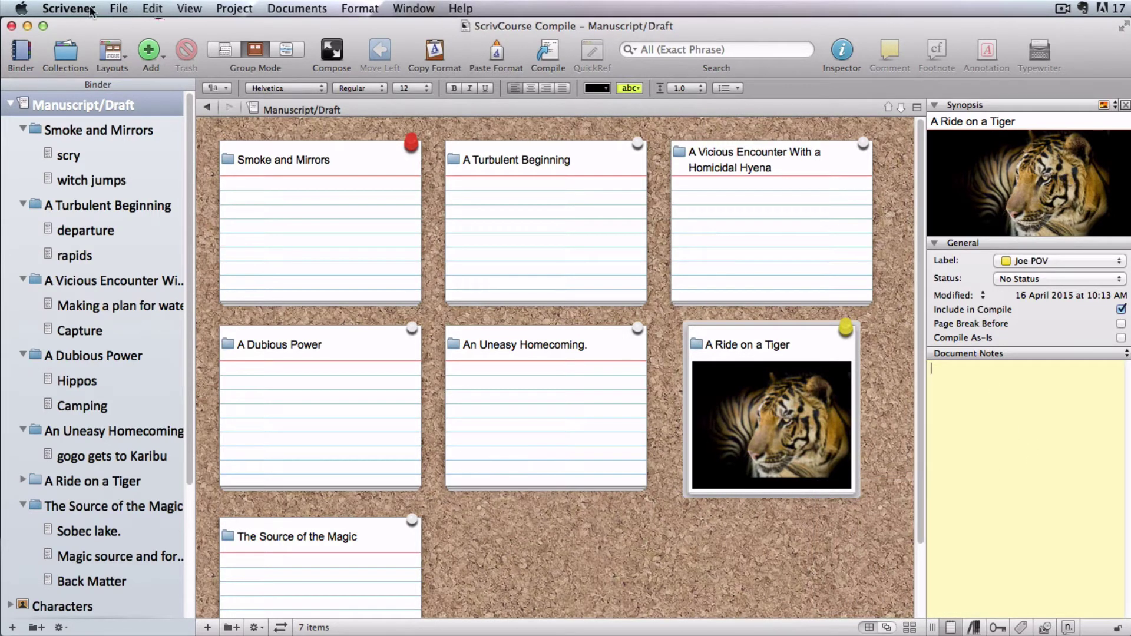
In Corkboard preferences, turn off two-line title areas, leaving ruled lines on index cards
{"action": "left_click", "coordinate": [60, 9]}
{"action": "left_click", "coordinate": [64, 52]}
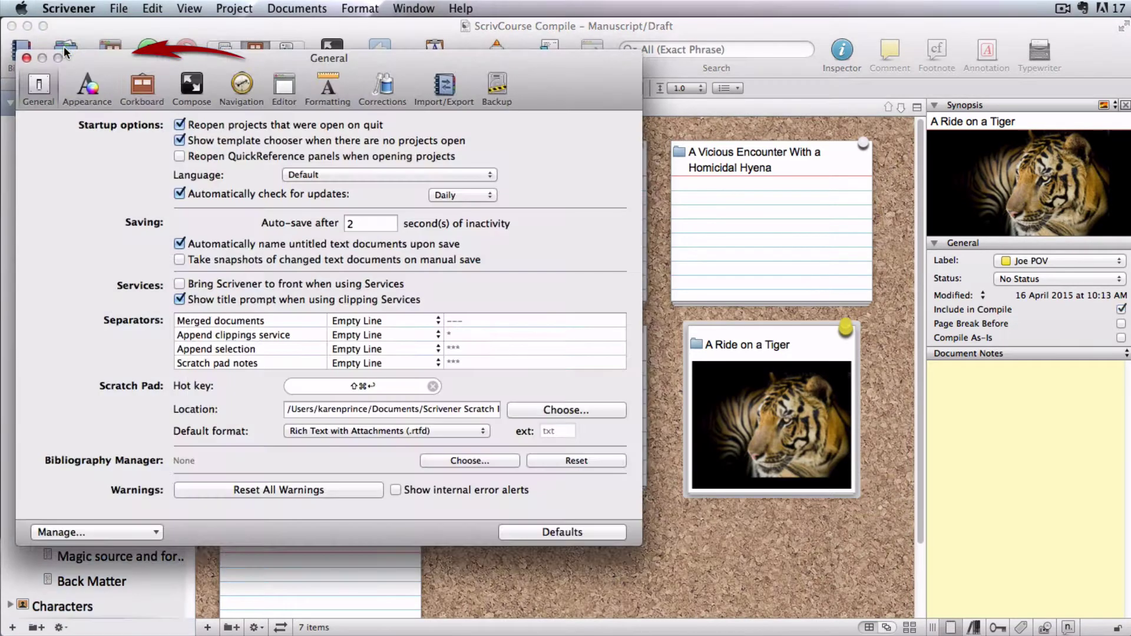
{"action": "left_click", "coordinate": [142, 86]}
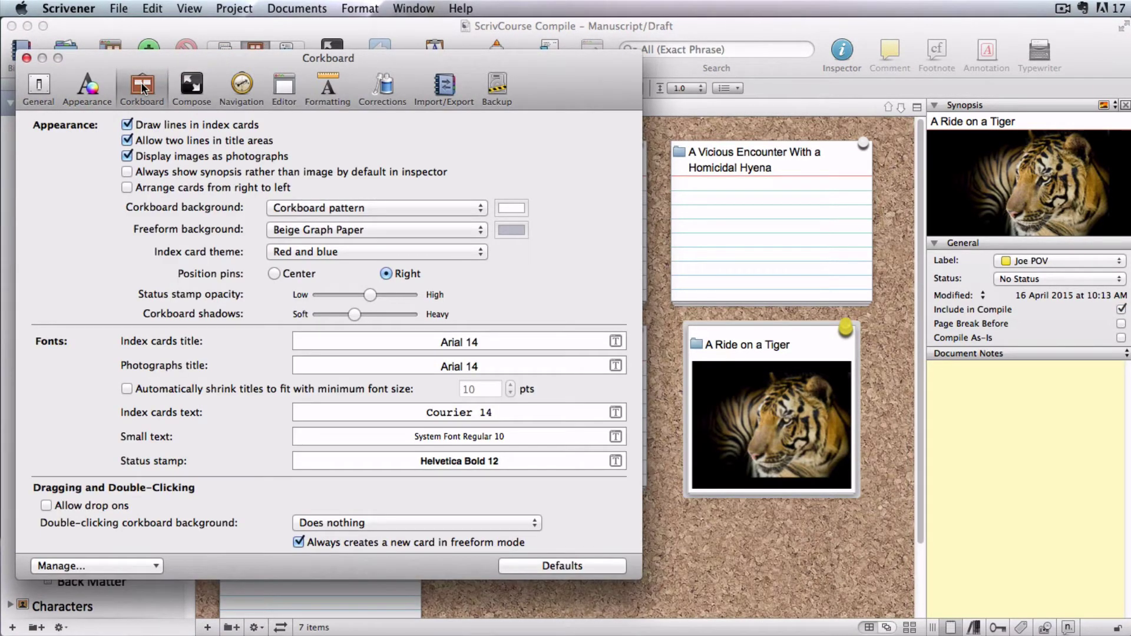
{"action": "left_click", "coordinate": [127, 124]}
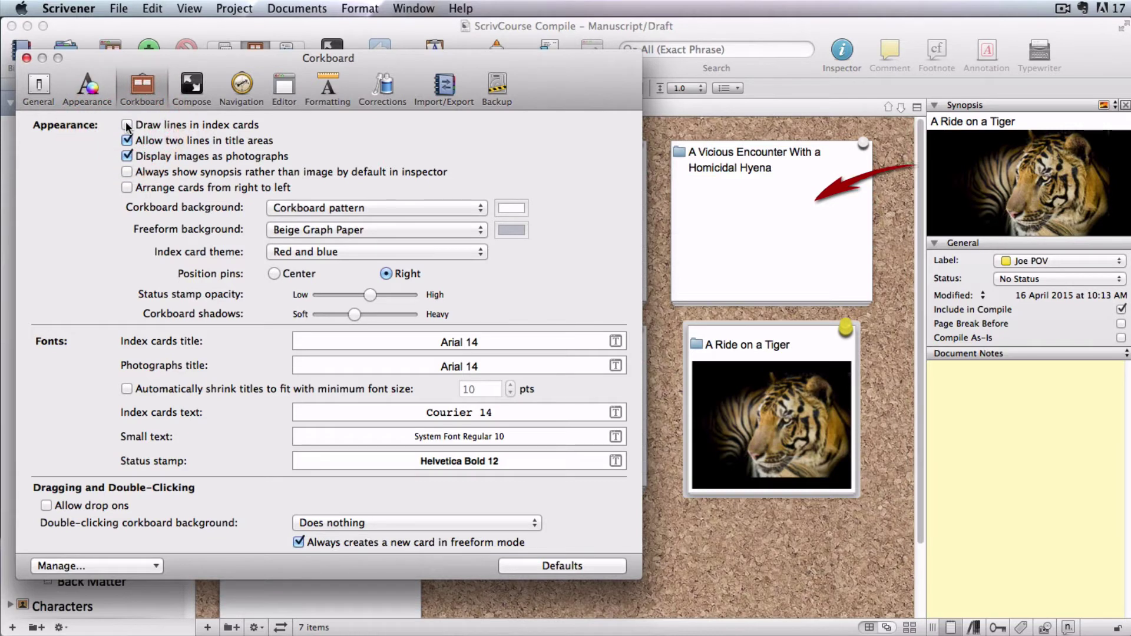
{"action": "left_click", "coordinate": [127, 125]}
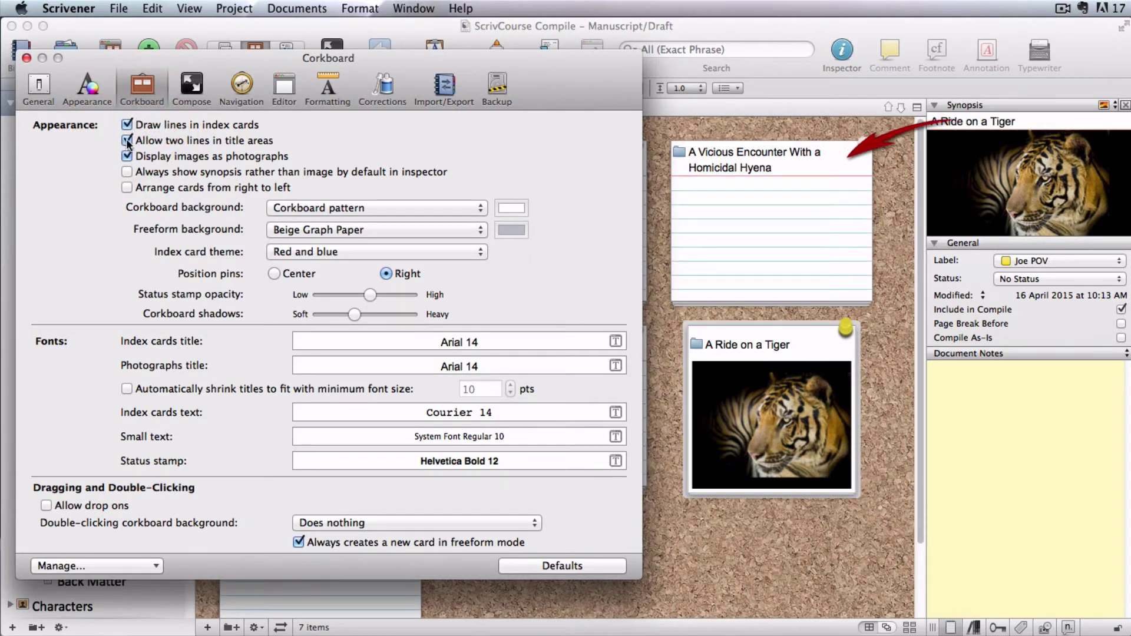
{"action": "left_click", "coordinate": [127, 141]}
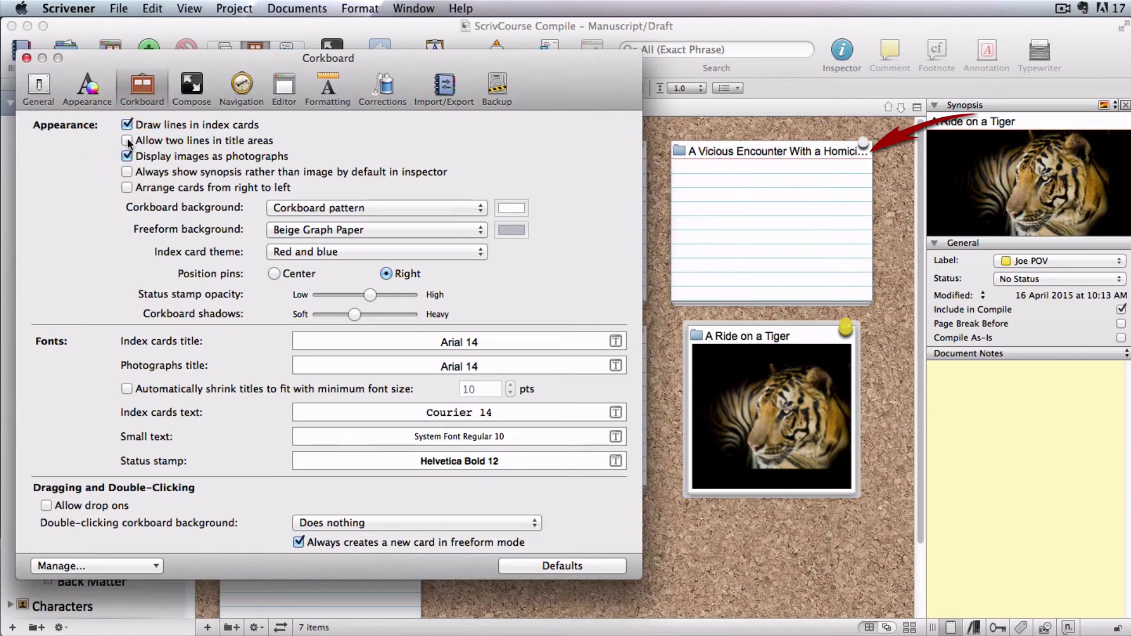
Re-enable two-line card titles and keep card images displayed as photographs
{"action": "left_click", "coordinate": [127, 141]}
{"action": "left_click", "coordinate": [127, 156]}
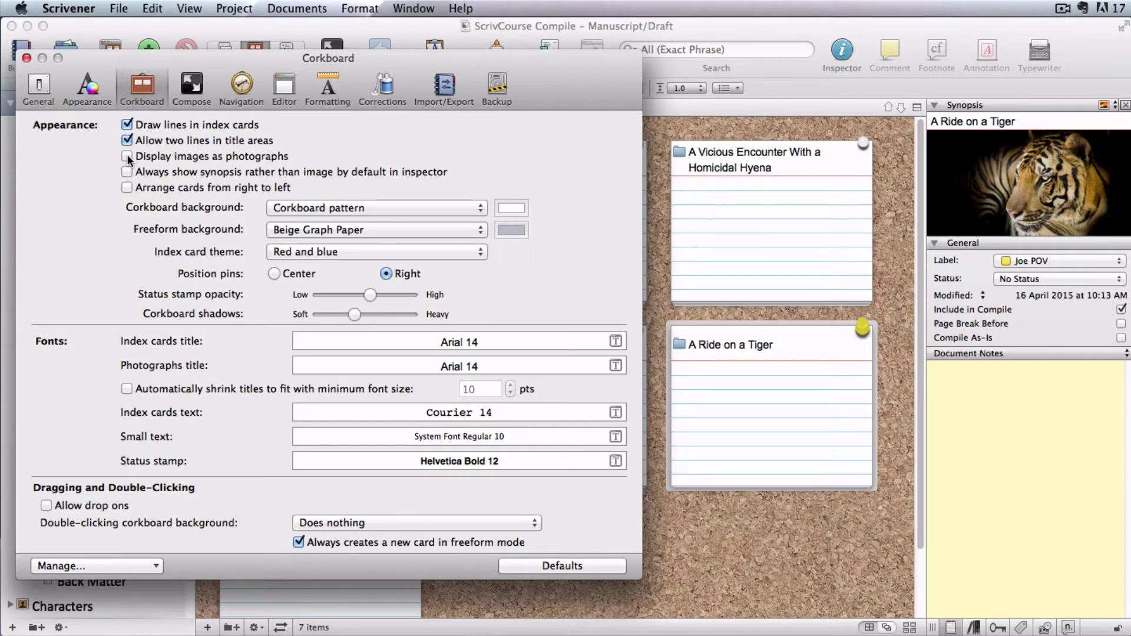
{"action": "left_click", "coordinate": [128, 156]}
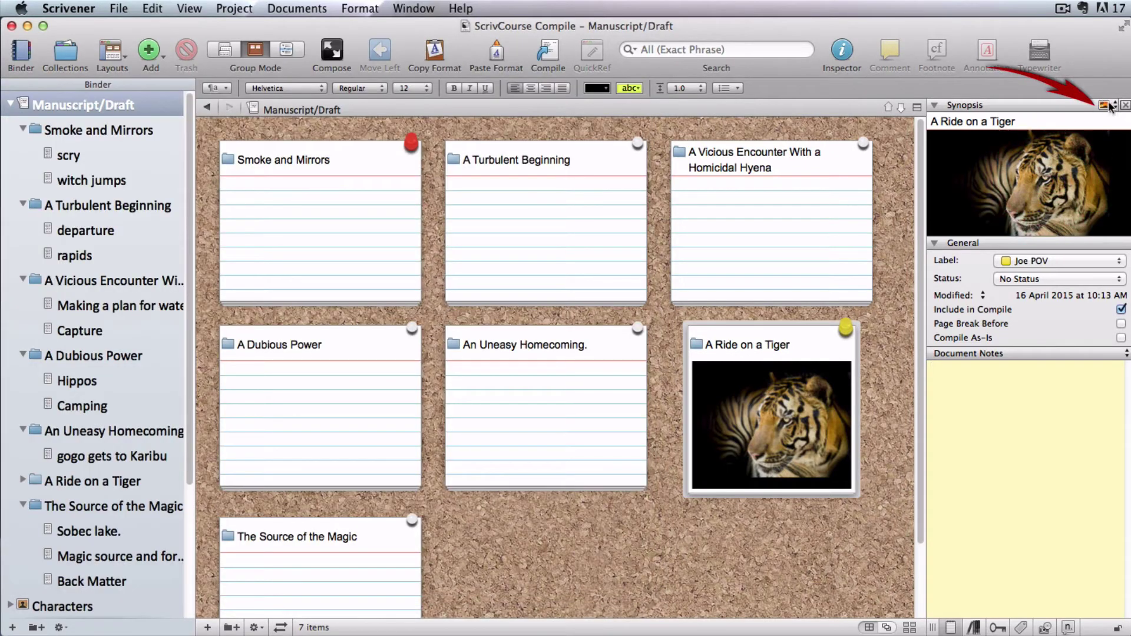
Switch the tiger card's synopsis to text, then back to the image
{"action": "left_click", "coordinate": [1109, 105]}
{"action": "left_click", "coordinate": [1115, 93]}
{"action": "left_click", "coordinate": [1115, 106]}
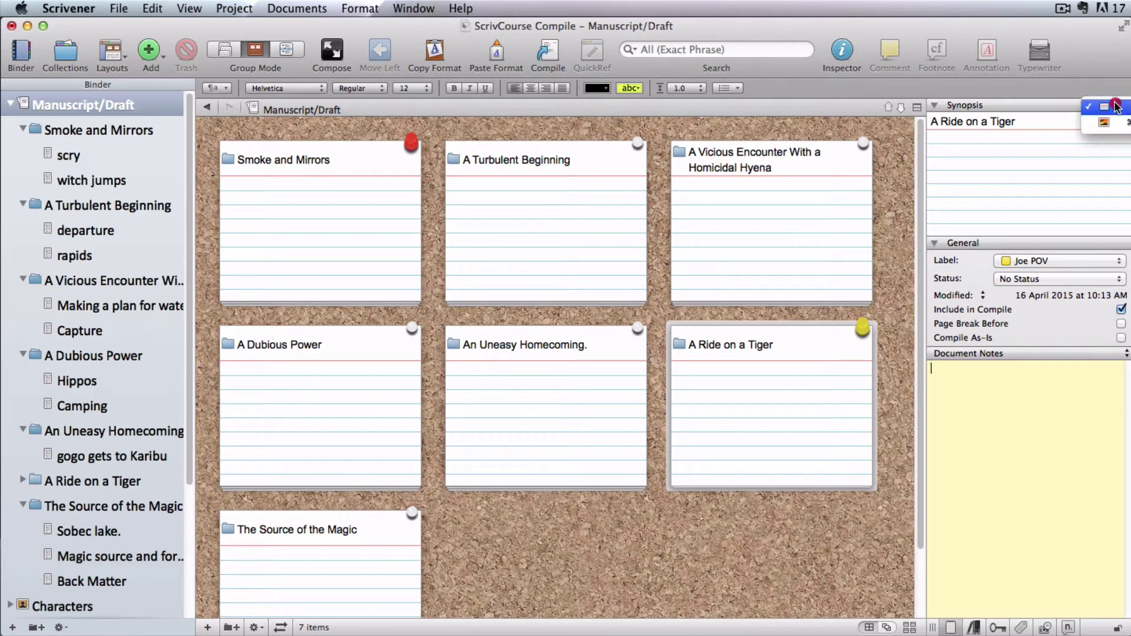
{"action": "left_click", "coordinate": [1113, 123]}
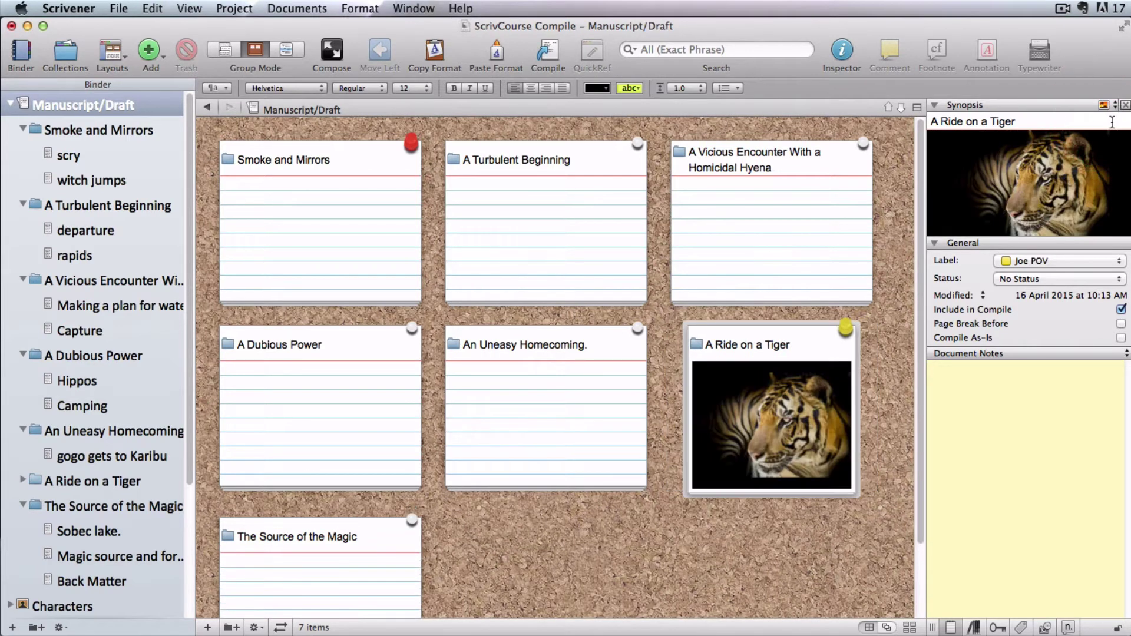
In Corkboard preferences, turn off Display images as photographs
{"action": "left_click", "coordinate": [69, 8]}
{"action": "left_click", "coordinate": [74, 50]}
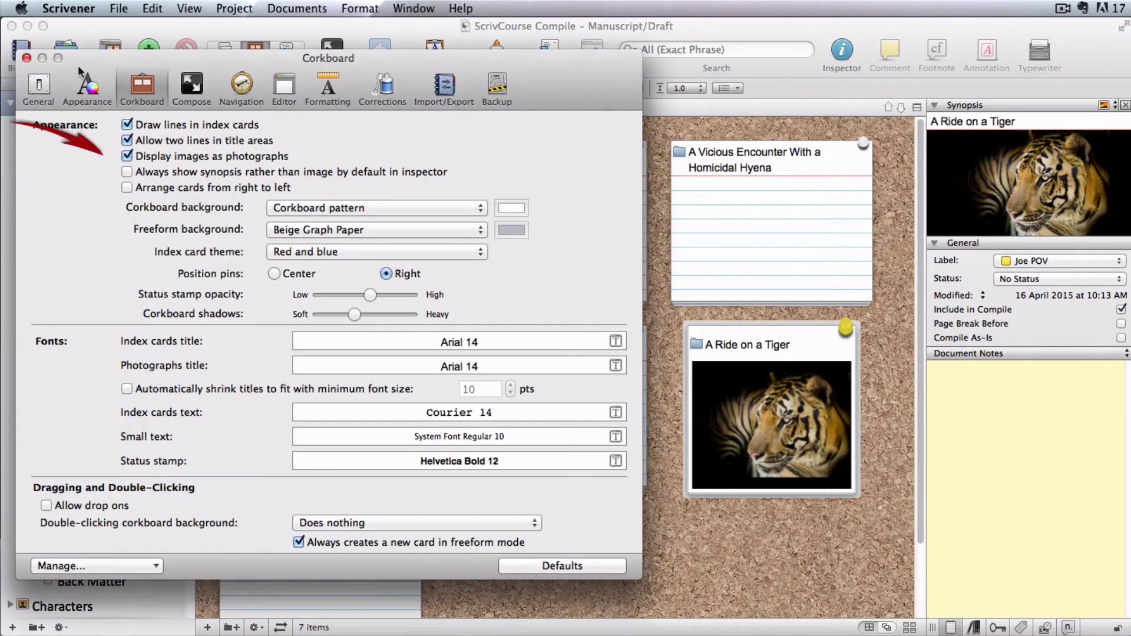
{"action": "left_click", "coordinate": [127, 156]}
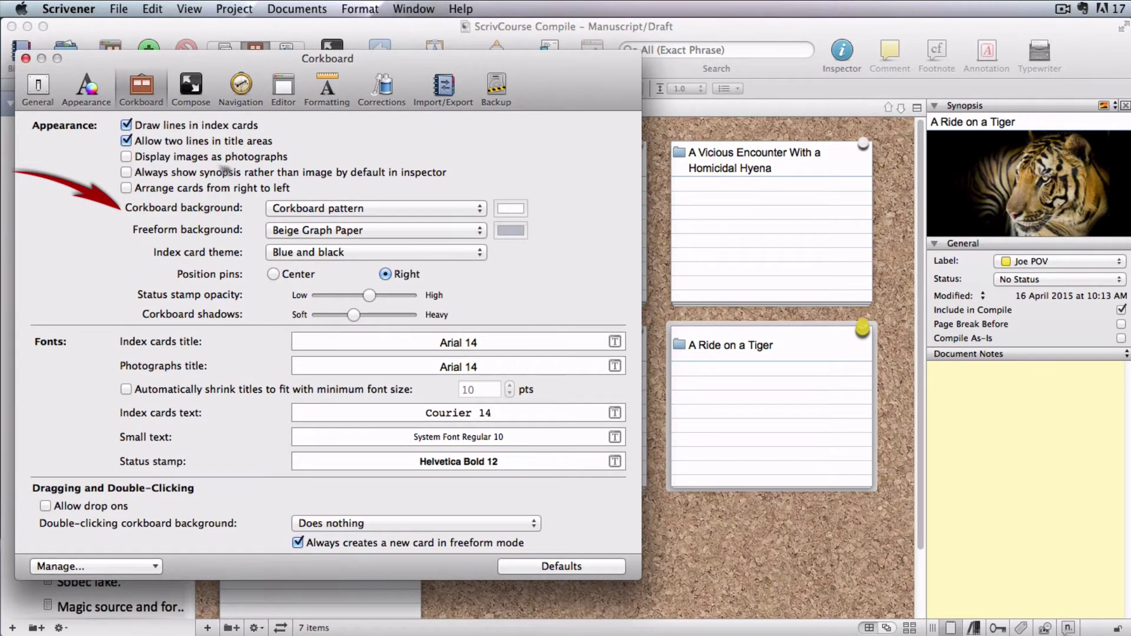
Try Beige Graph Paper, then Slate Graph Paper as the corkboard background
{"action": "left_click", "coordinate": [479, 208]}
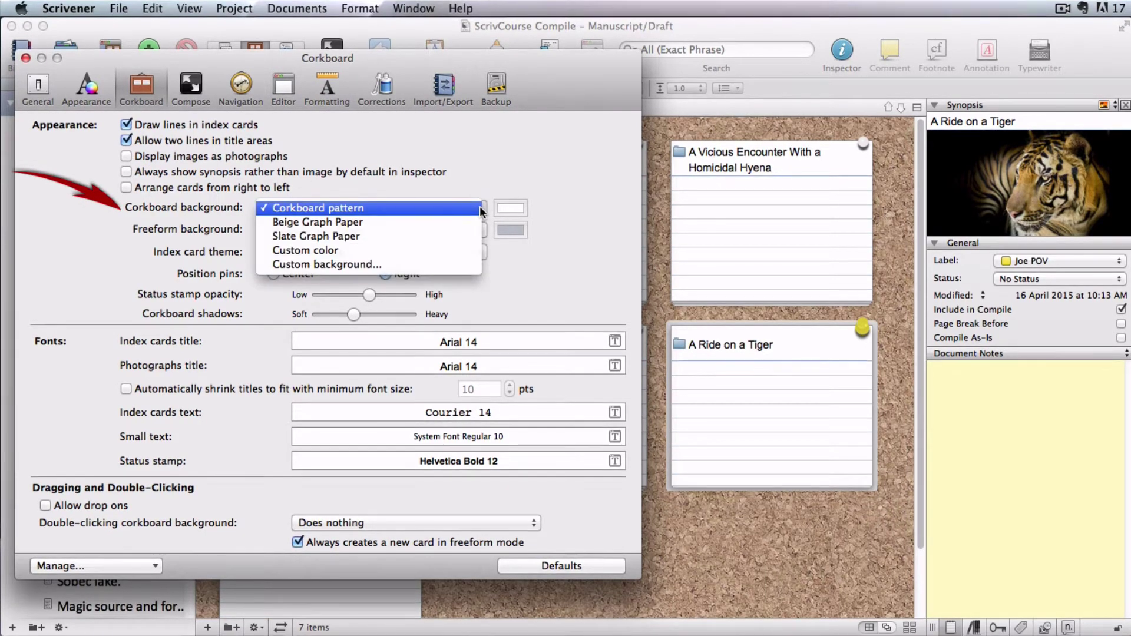
{"action": "left_click", "coordinate": [456, 224]}
{"action": "left_click", "coordinate": [479, 208]}
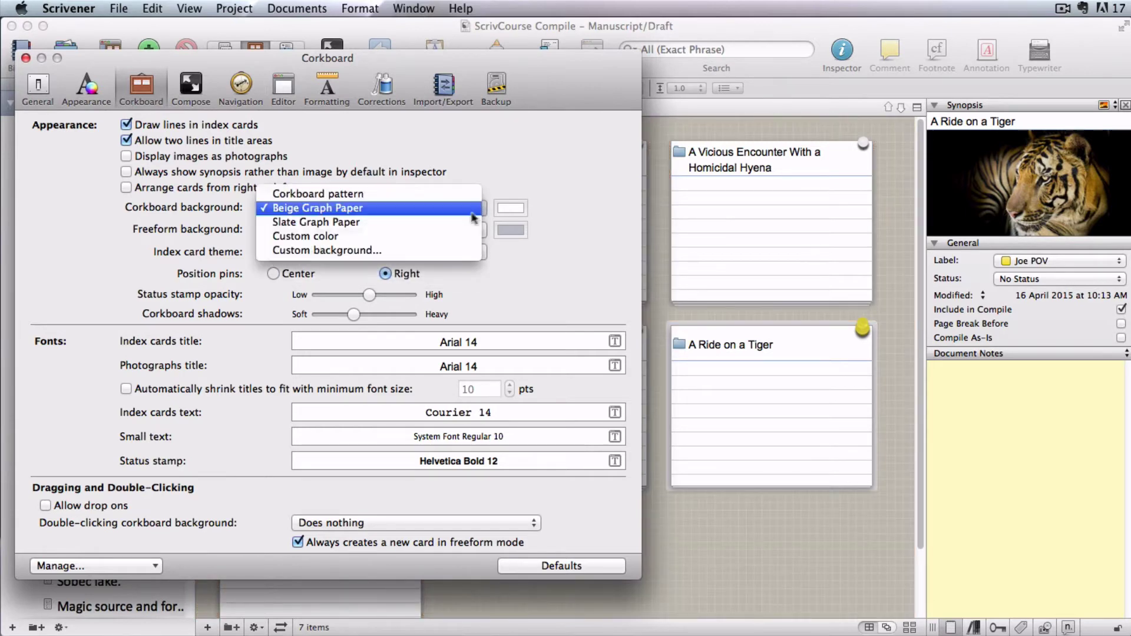
{"action": "left_click", "coordinate": [457, 223]}
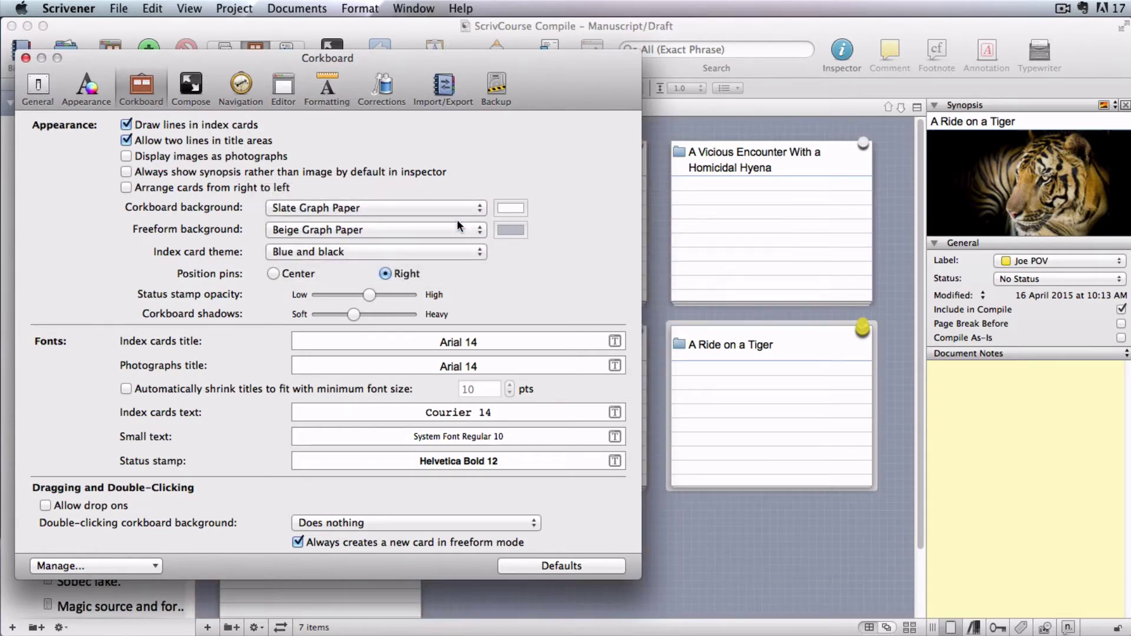
Set the corkboard background to a custom slate-blue colour
{"action": "left_click", "coordinate": [480, 208]}
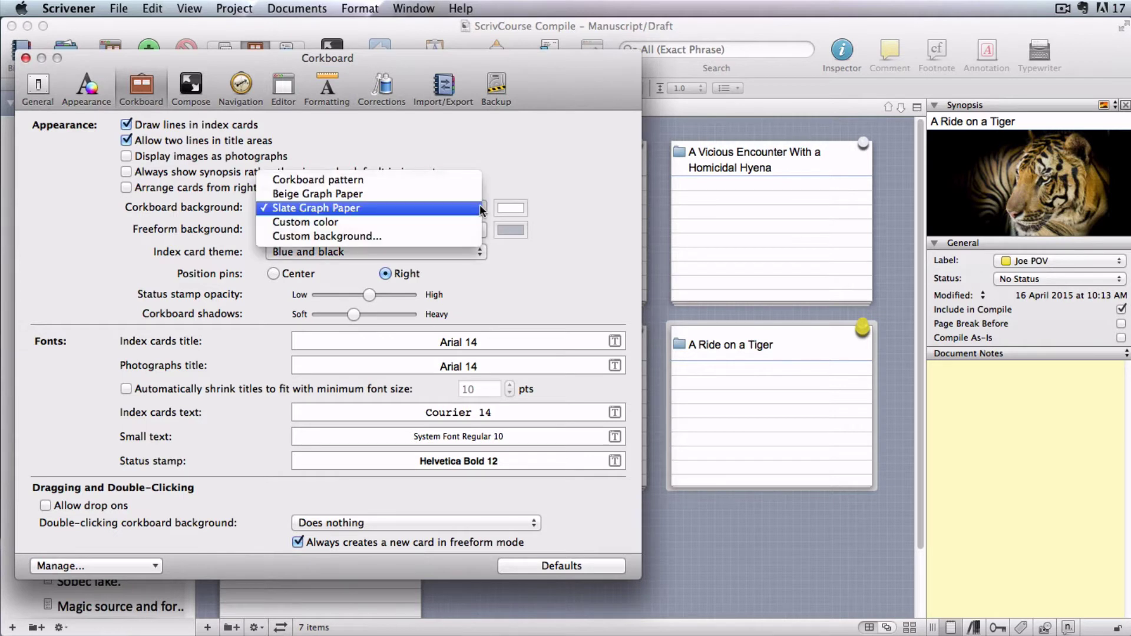
{"action": "left_click", "coordinate": [436, 222]}
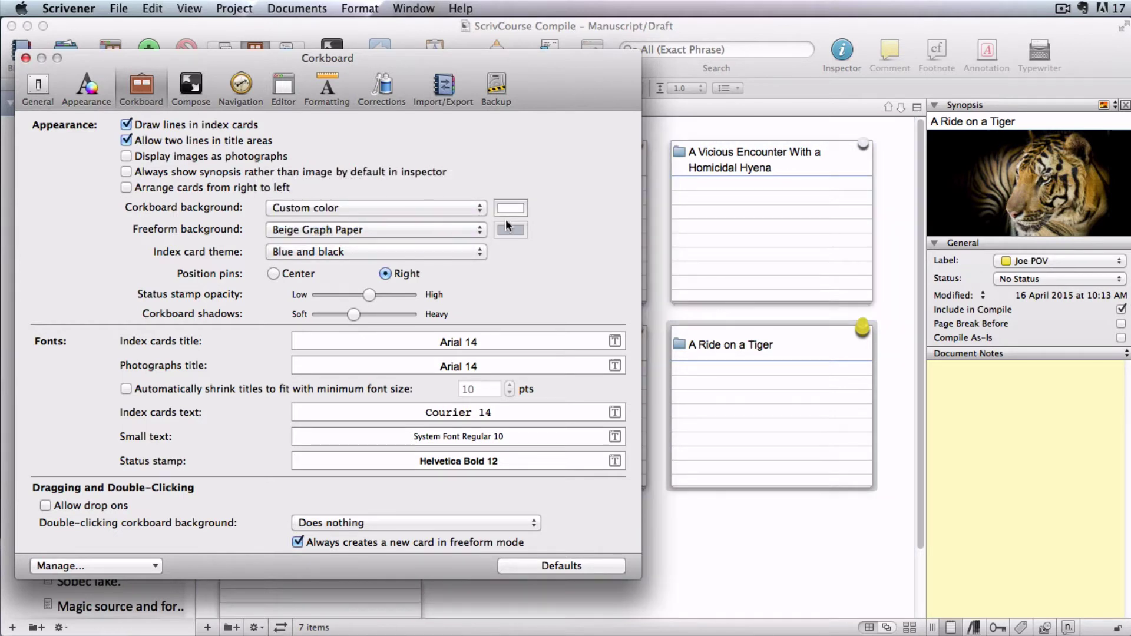
{"action": "left_click", "coordinate": [510, 209]}
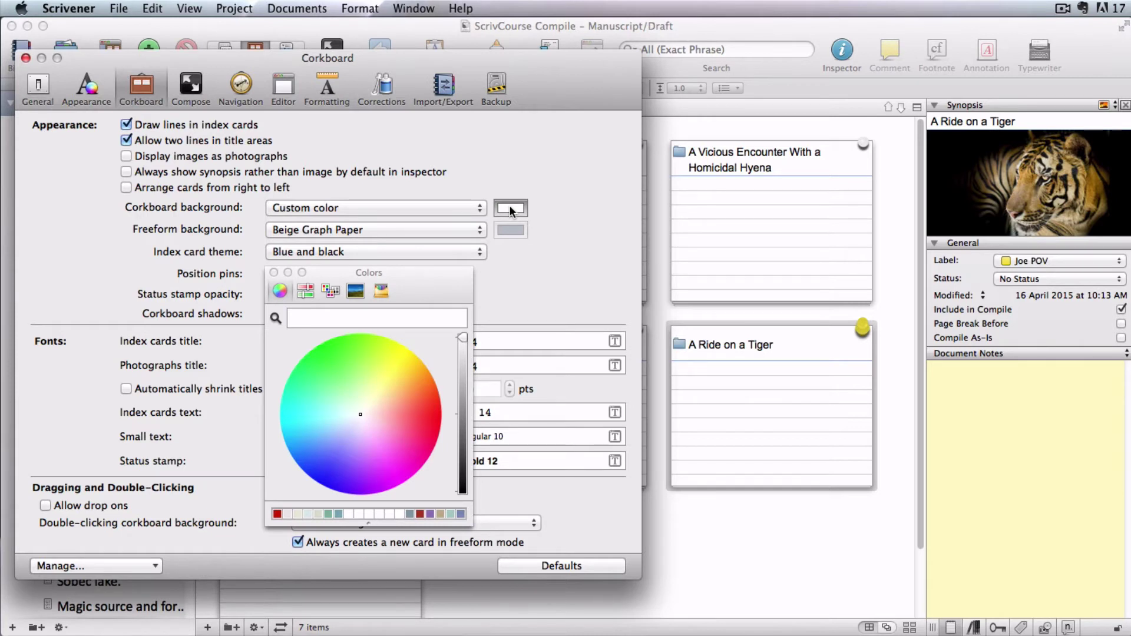
{"action": "left_click", "coordinate": [411, 514]}
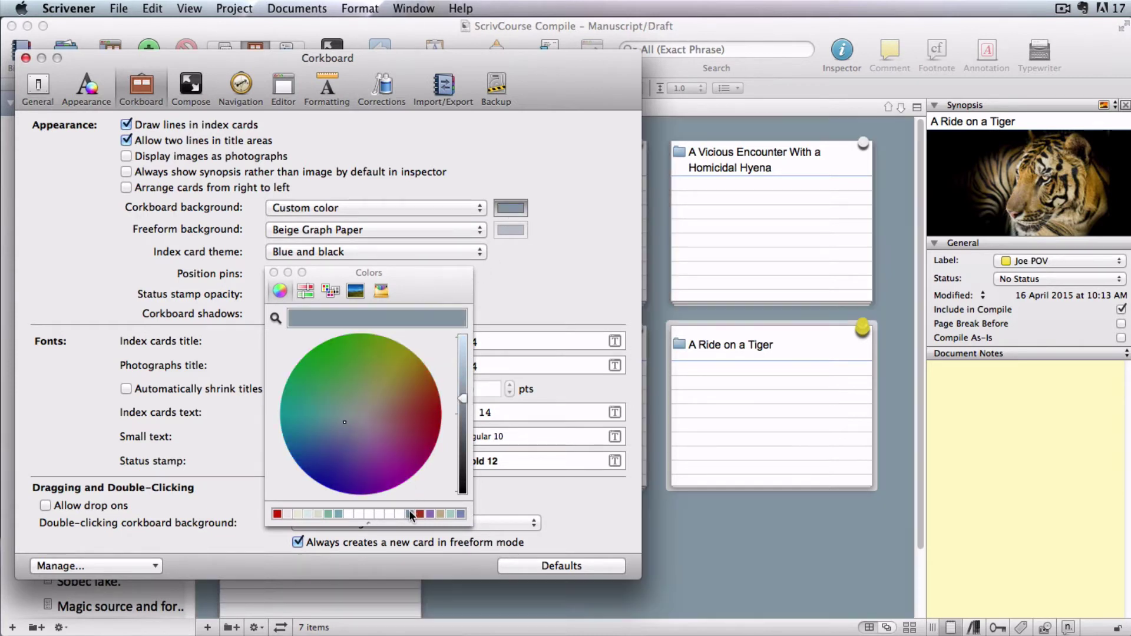
{"action": "left_click", "coordinate": [274, 272]}
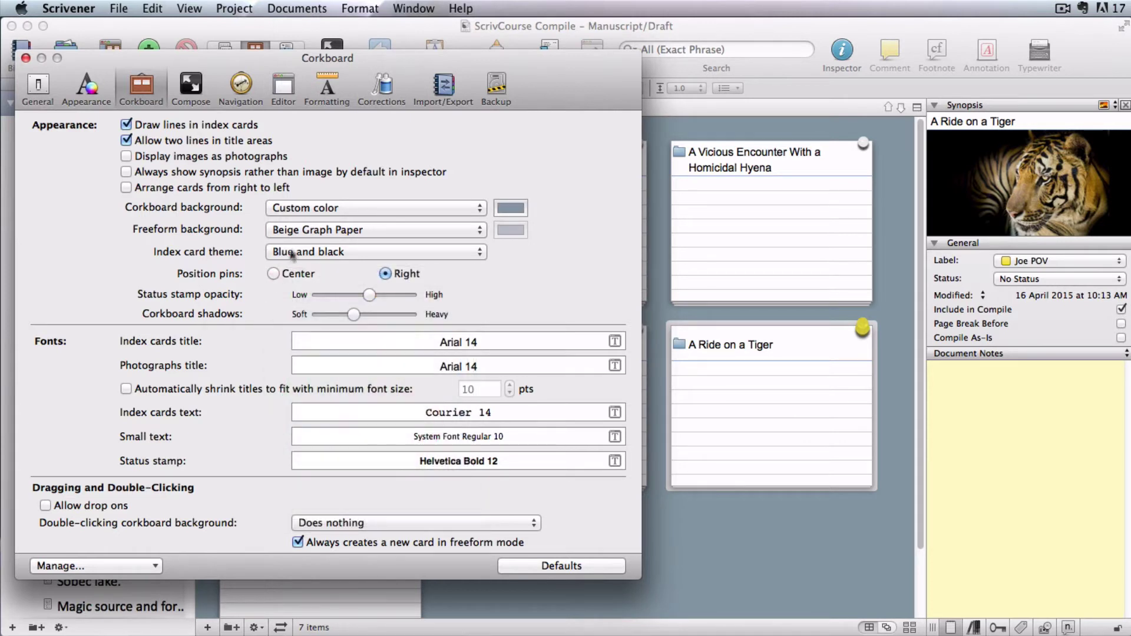
{"action": "left_click", "coordinate": [479, 207]}
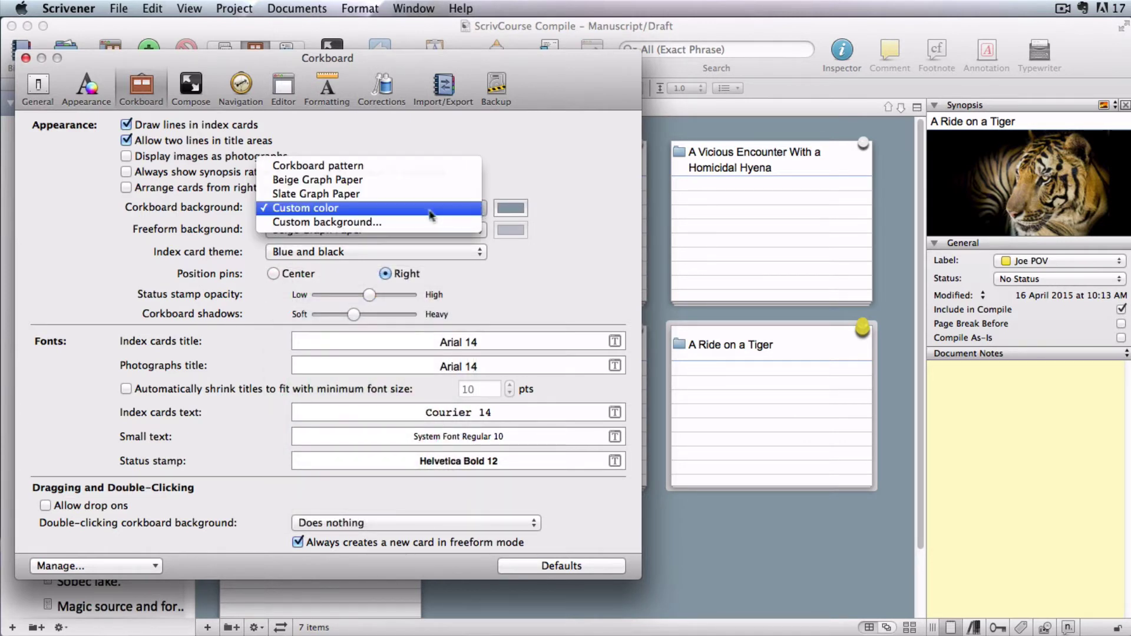
Set the corkboard background to the custom image sea-background.png
{"action": "left_click", "coordinate": [412, 222]}
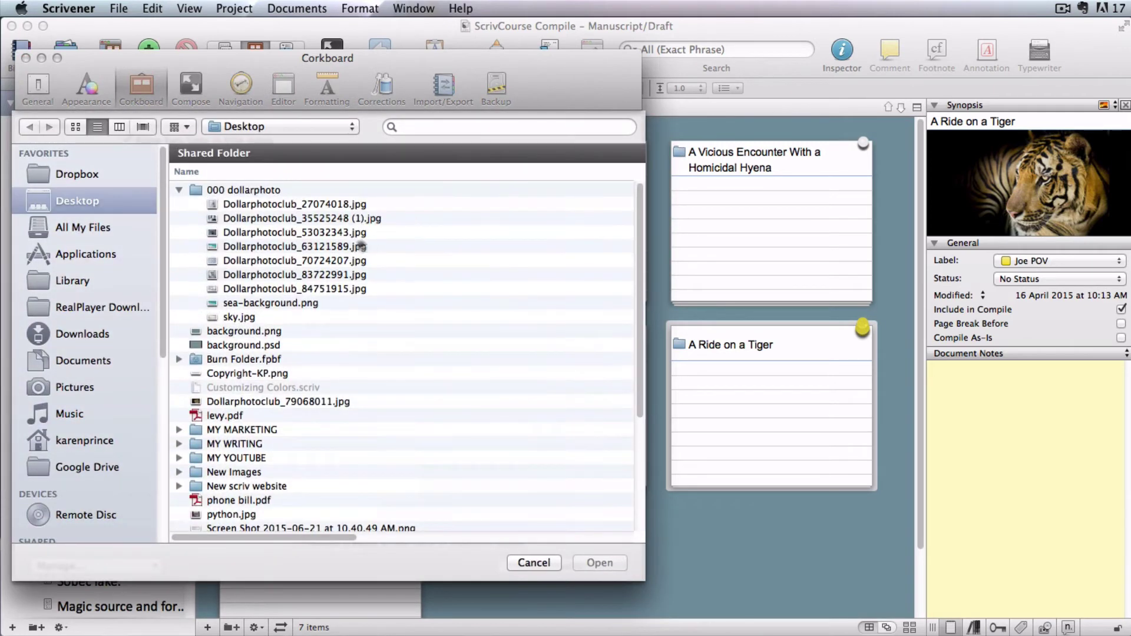
{"action": "left_click", "coordinate": [215, 304]}
{"action": "left_click", "coordinate": [598, 561]}
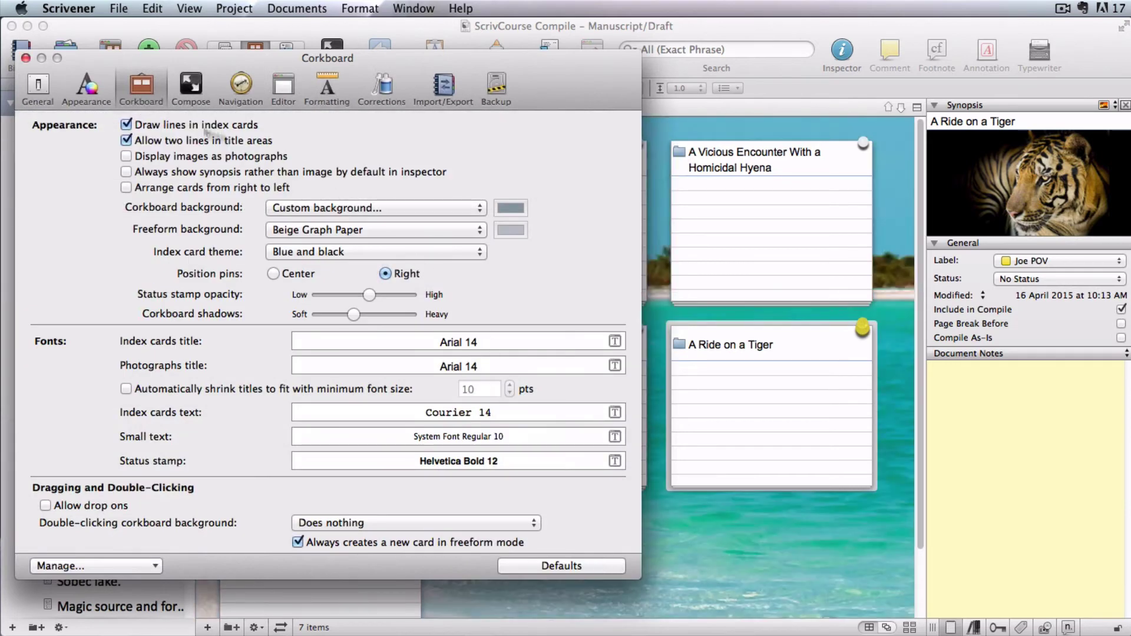
View the beach-photo corkboard, then reopen the Corkboard preferences
{"action": "left_click", "coordinate": [25, 57]}
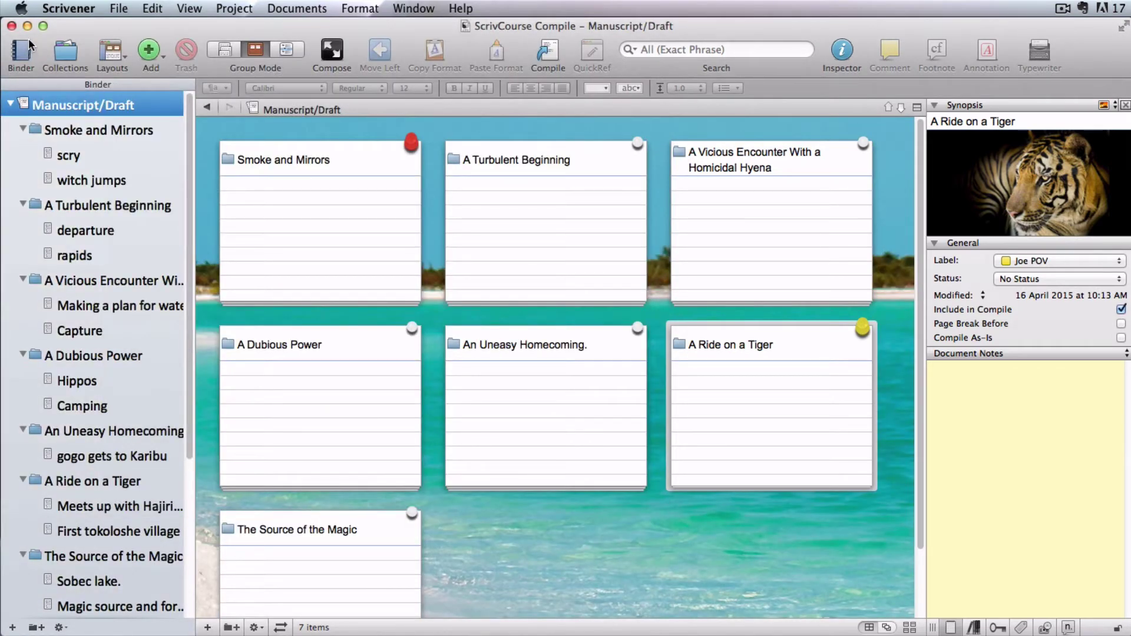
{"action": "left_click", "coordinate": [69, 9]}
{"action": "left_click", "coordinate": [72, 48]}
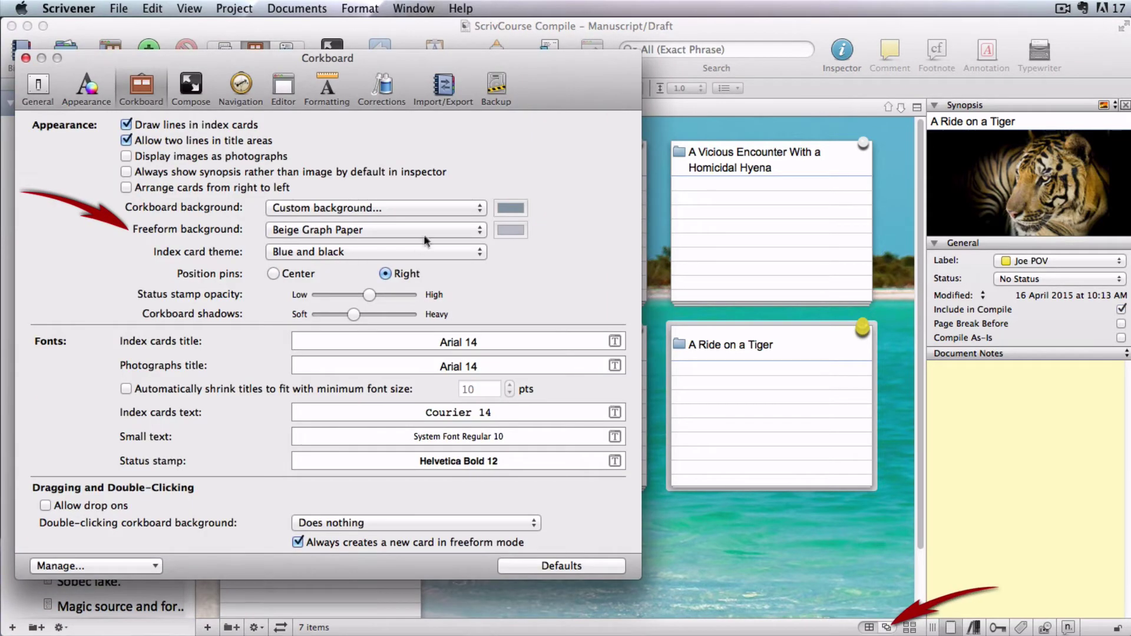
{"action": "left_click", "coordinate": [479, 230]}
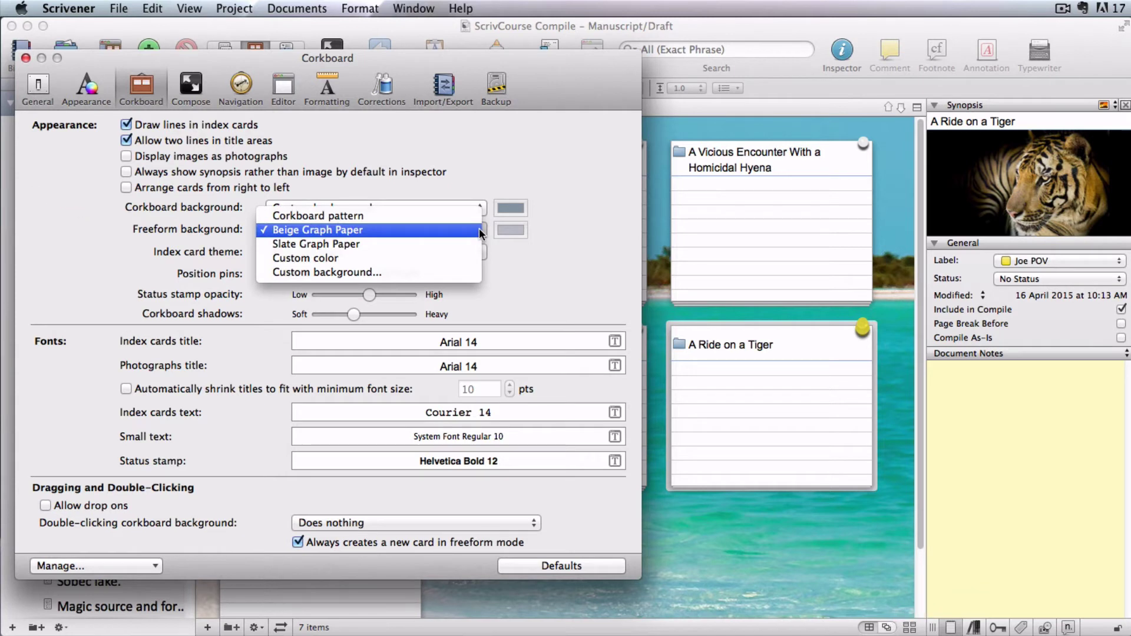
{"action": "left_click", "coordinate": [478, 229]}
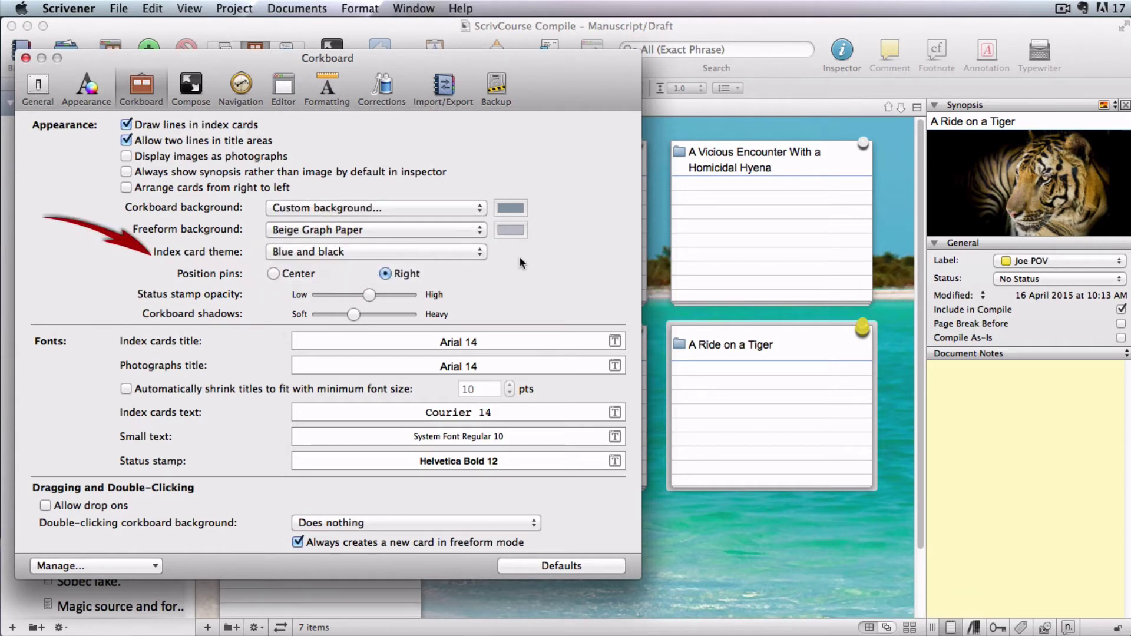
{"action": "left_click", "coordinate": [479, 253]}
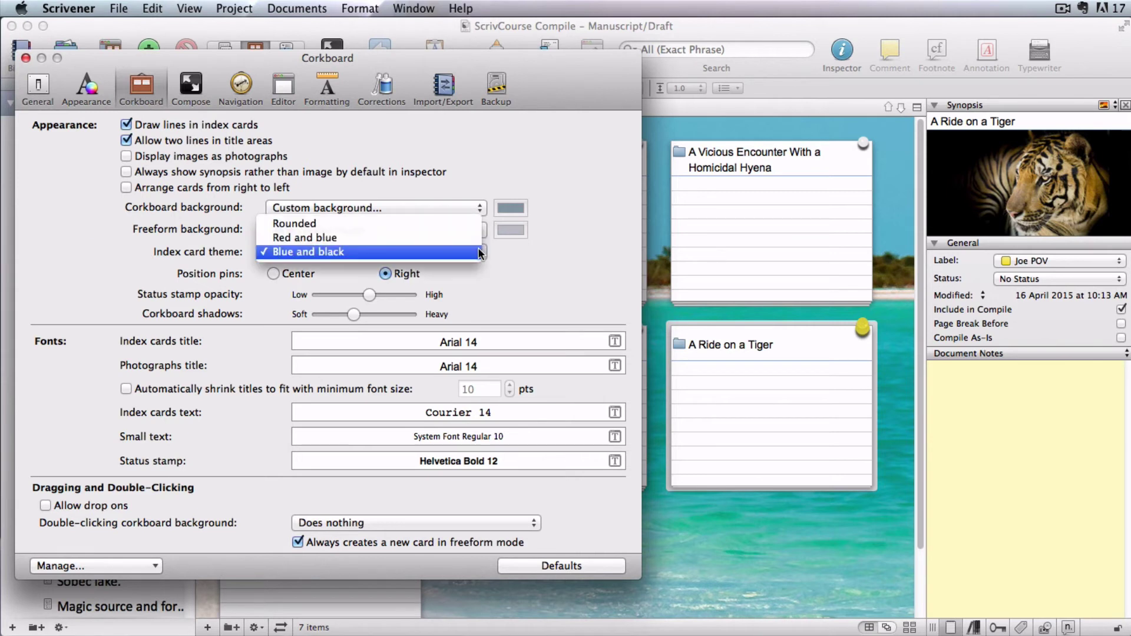
{"action": "left_click", "coordinate": [405, 223]}
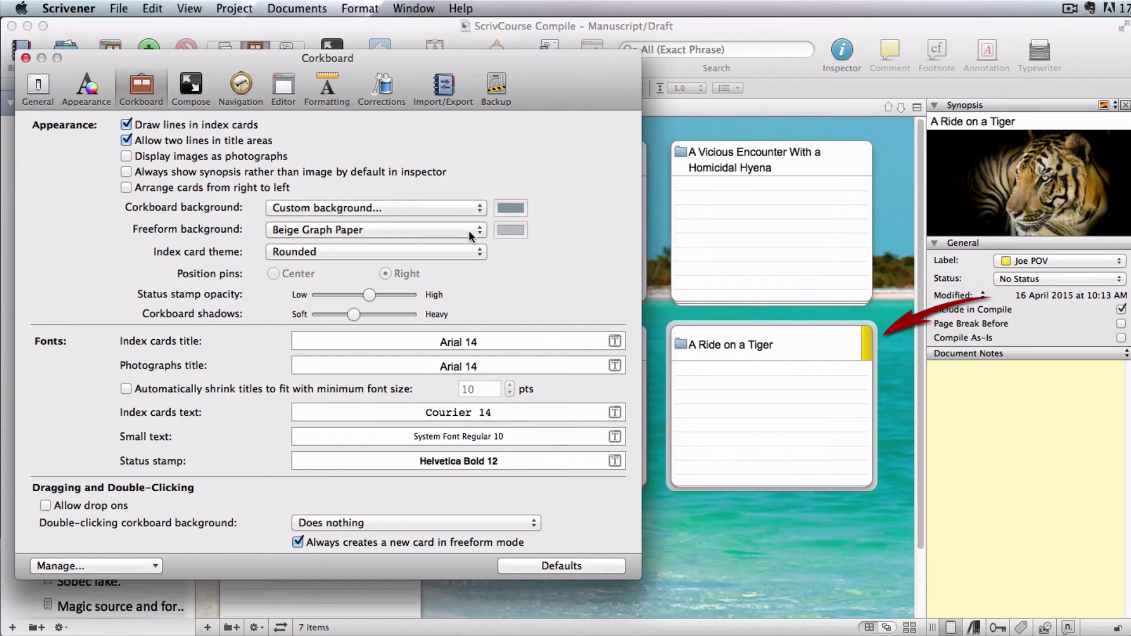
{"action": "left_click", "coordinate": [479, 253]}
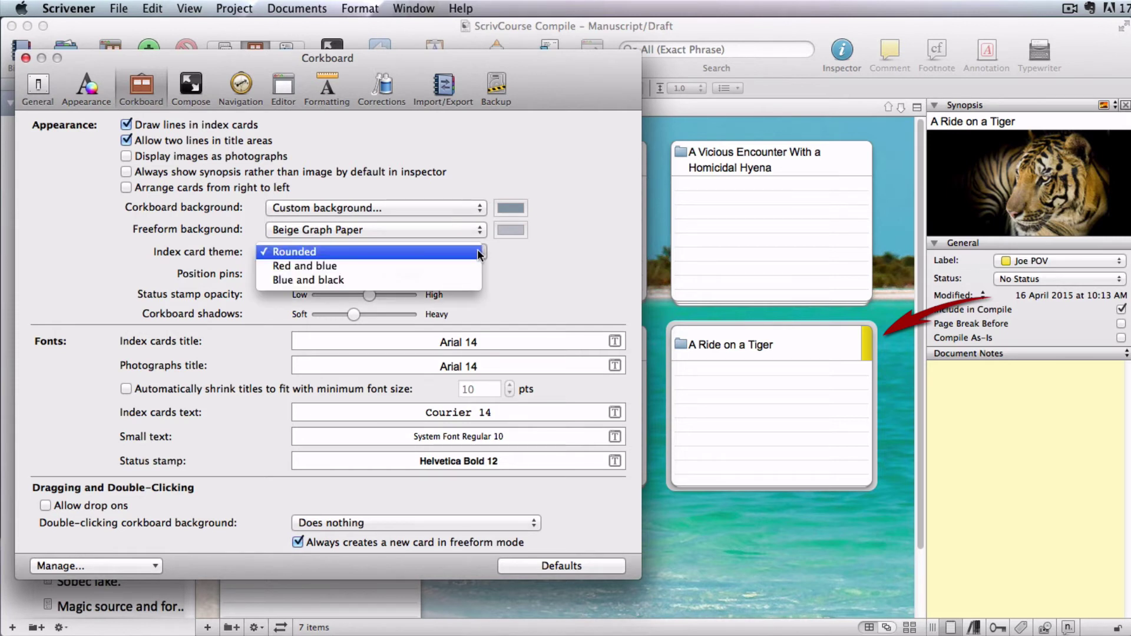
{"action": "left_click", "coordinate": [425, 262]}
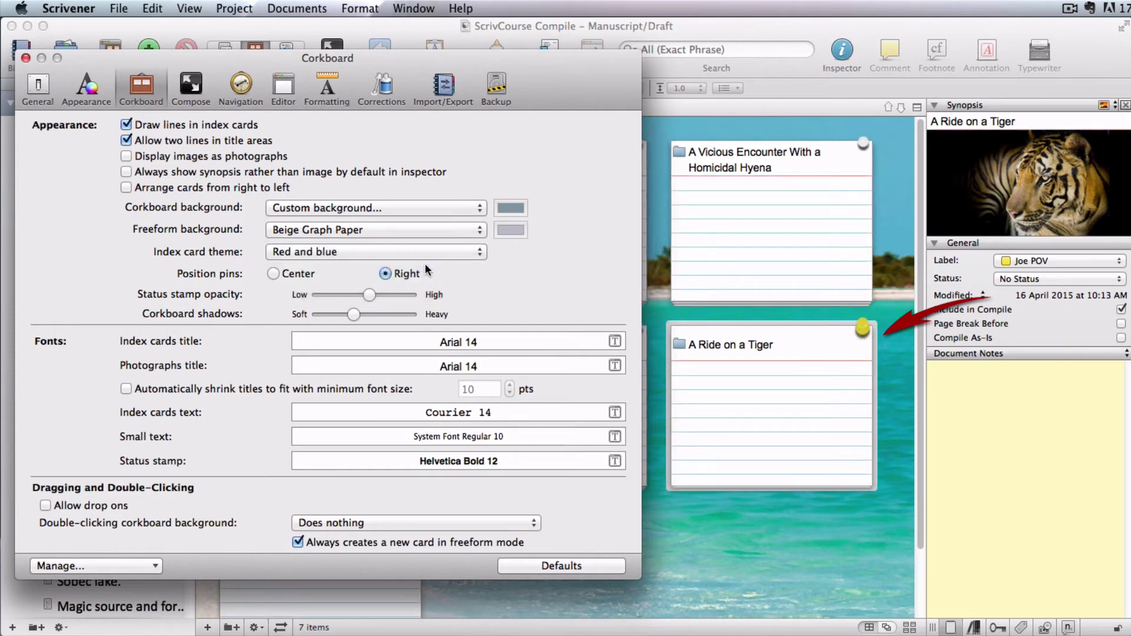
{"action": "left_click", "coordinate": [480, 254]}
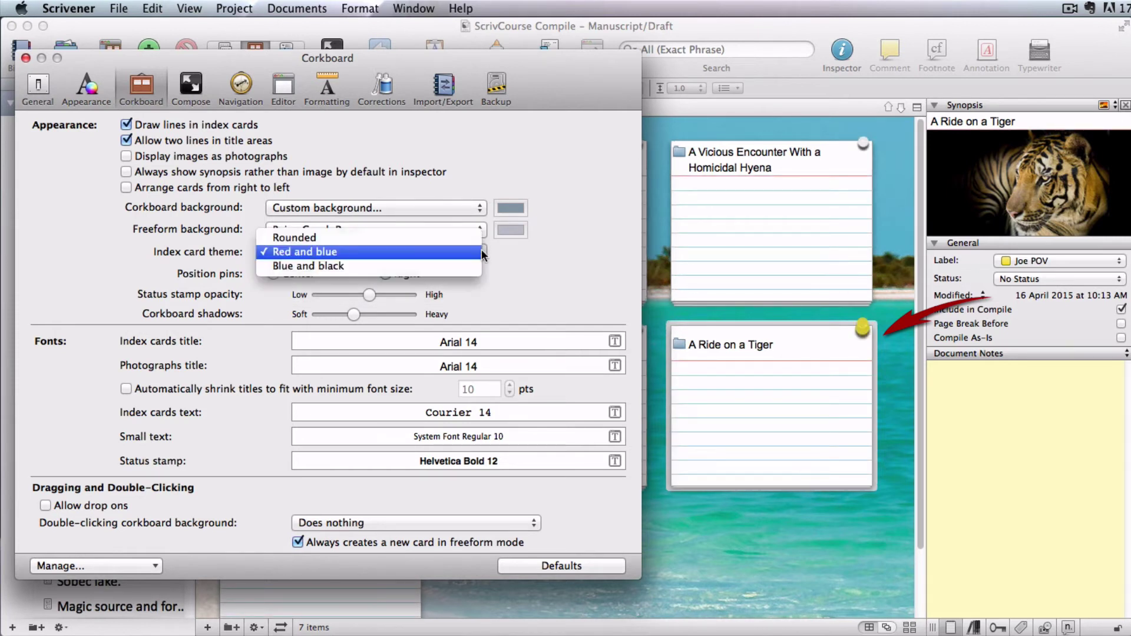
{"action": "left_click", "coordinate": [436, 269]}
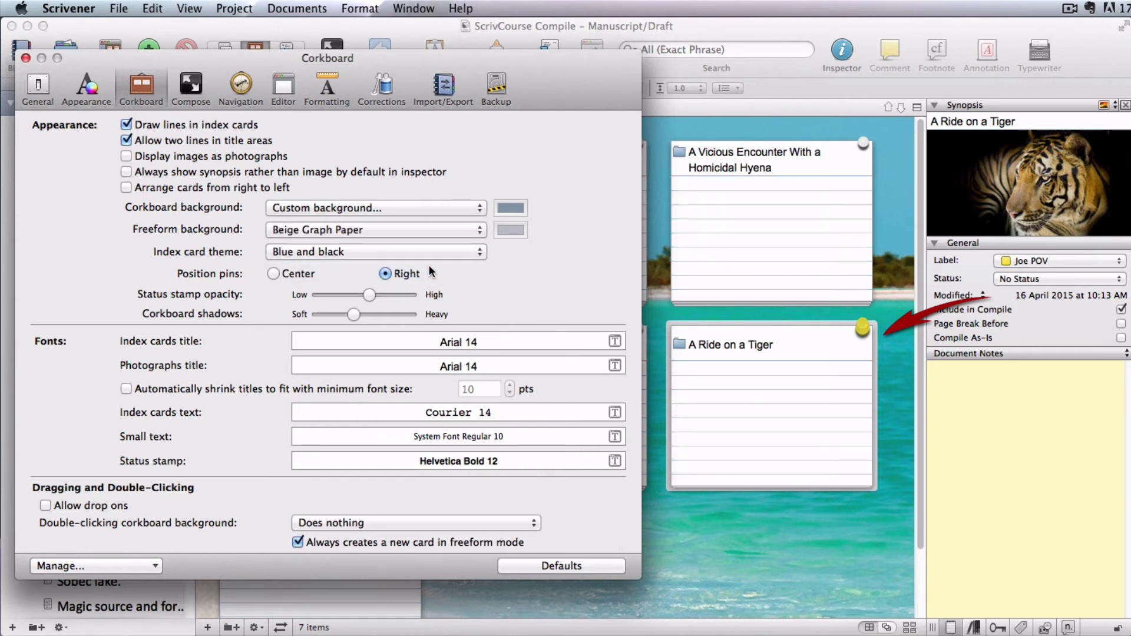
{"action": "left_click", "coordinate": [274, 275]}
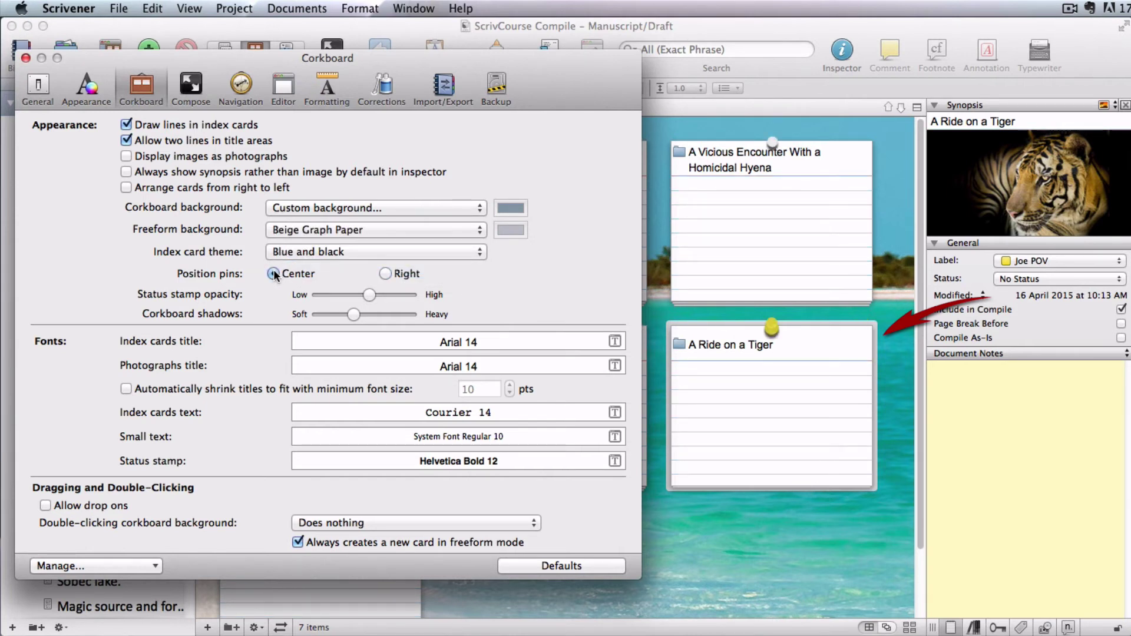
{"action": "left_click", "coordinate": [385, 274]}
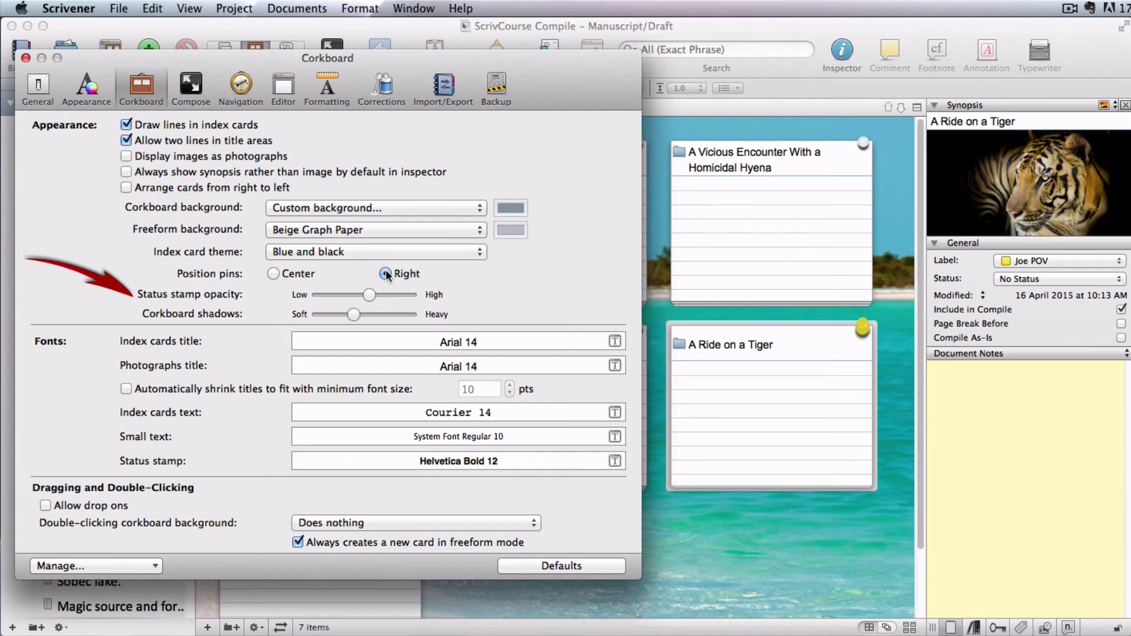
Set the A Ride on a Tiger card's status to First Draft and reopen Corkboard preferences
{"action": "left_click", "coordinate": [1121, 279]}
{"action": "left_click", "coordinate": [1056, 303]}
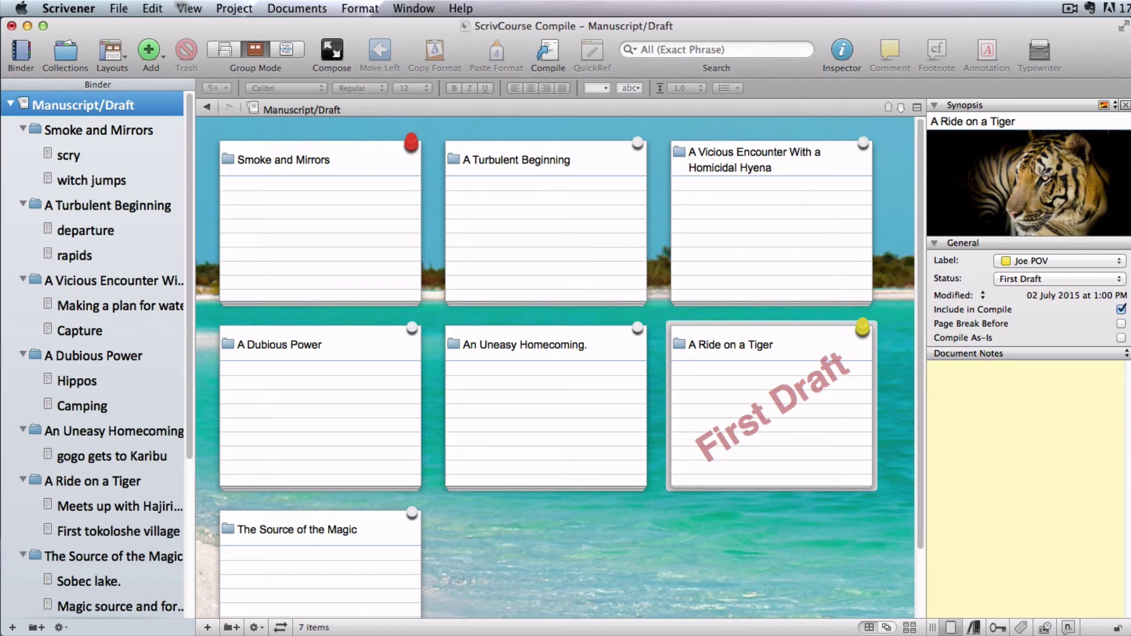
{"action": "left_click", "coordinate": [81, 8]}
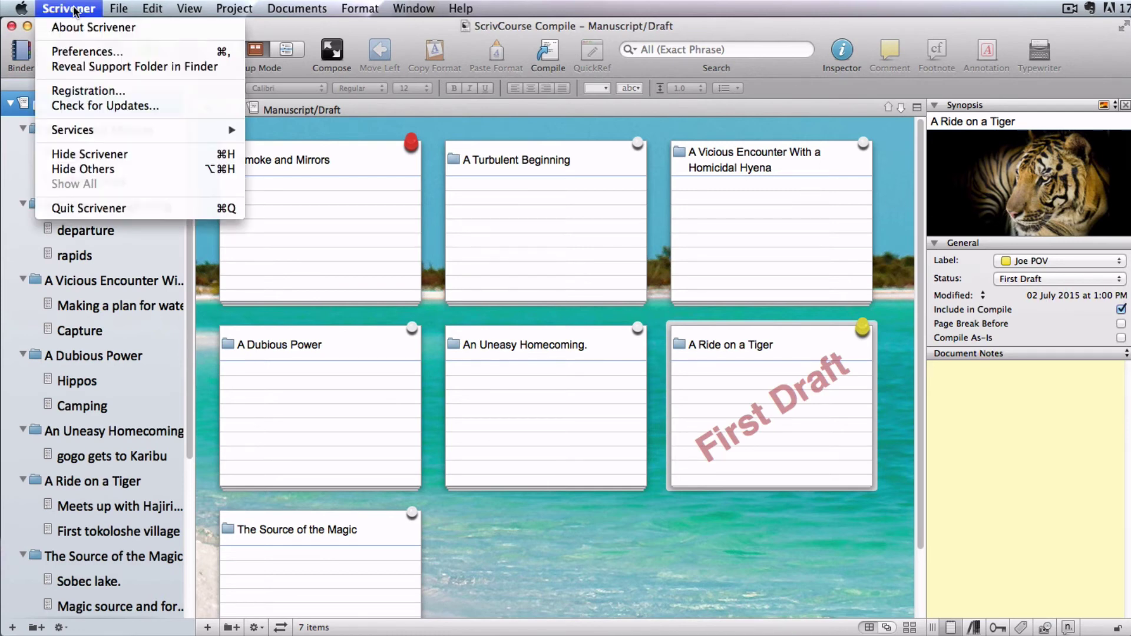
{"action": "left_click", "coordinate": [79, 51]}
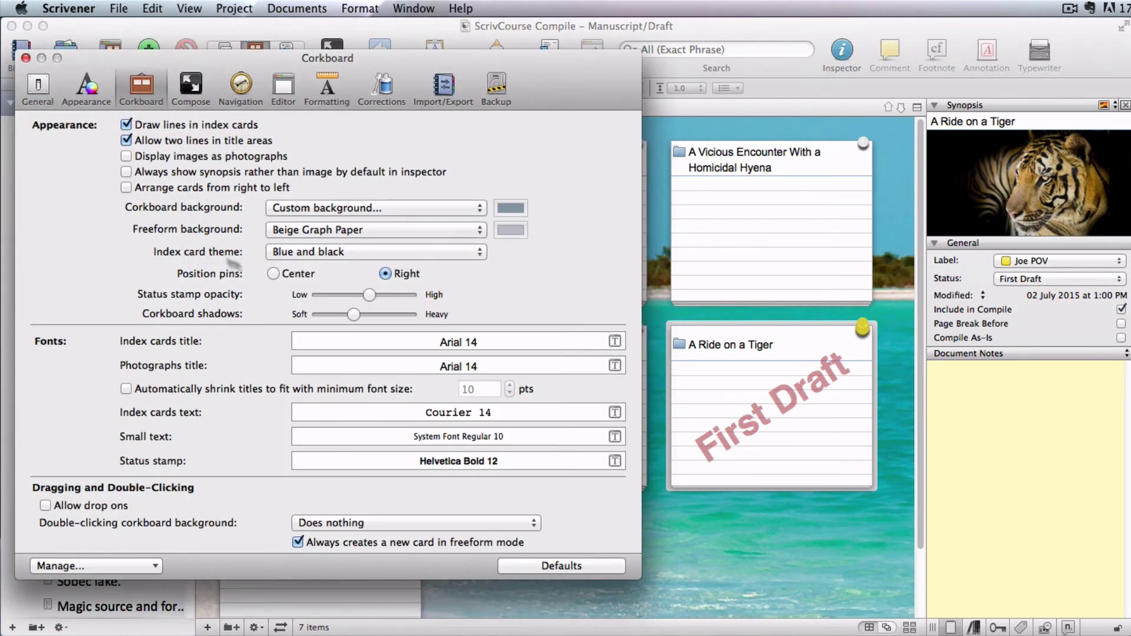
Keep the status stamp opacity at its middle setting and drag corkboard shadows near Heavy
{"action": "mouse_move", "coordinate": [367, 295]}
{"action": "left_mouse_down"}
{"action": "mouse_move", "coordinate": [340, 293]}
{"action": "mouse_move", "coordinate": [397, 294]}
{"action": "mouse_move", "coordinate": [367, 295]}
{"action": "left_mouse_up"}
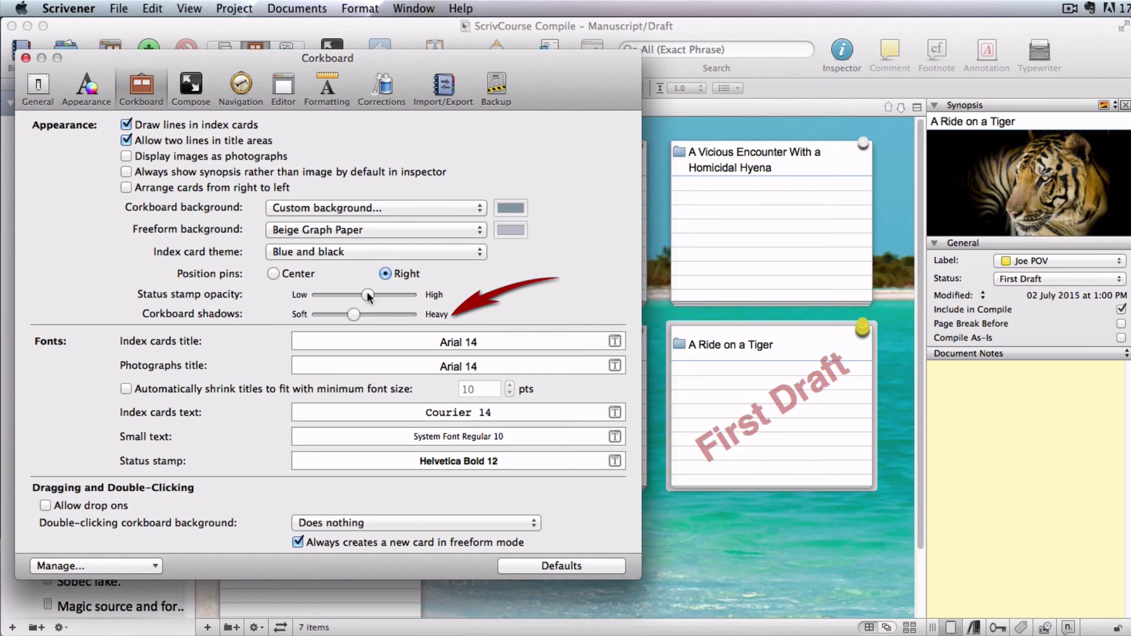
{"action": "left_click_drag", "start_coordinate": [353, 314], "coordinate": [407, 313]}
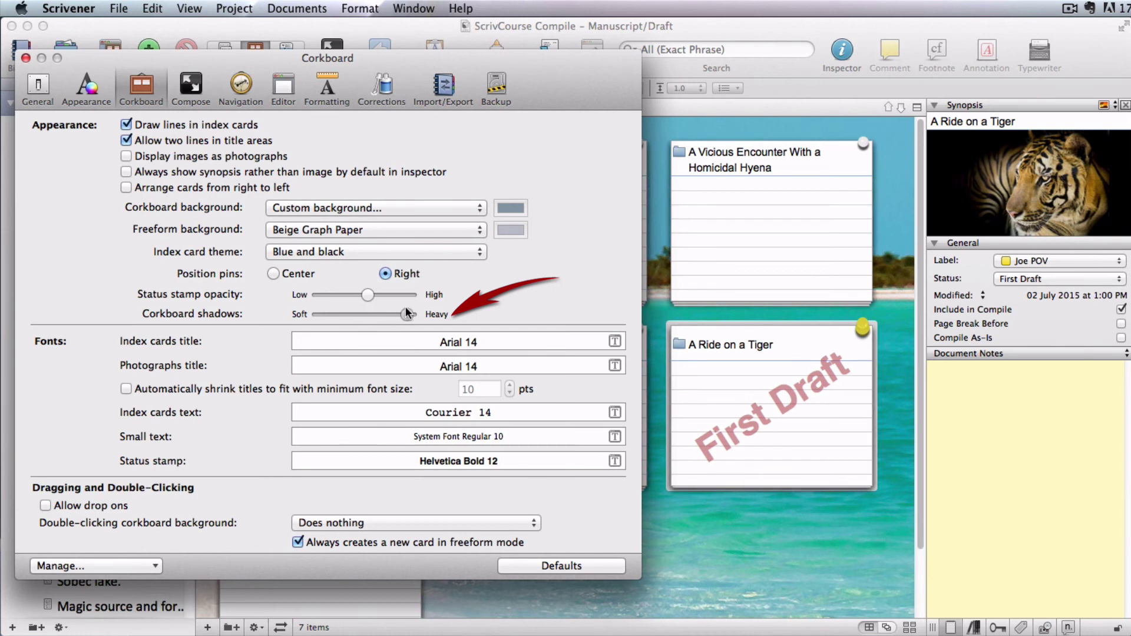